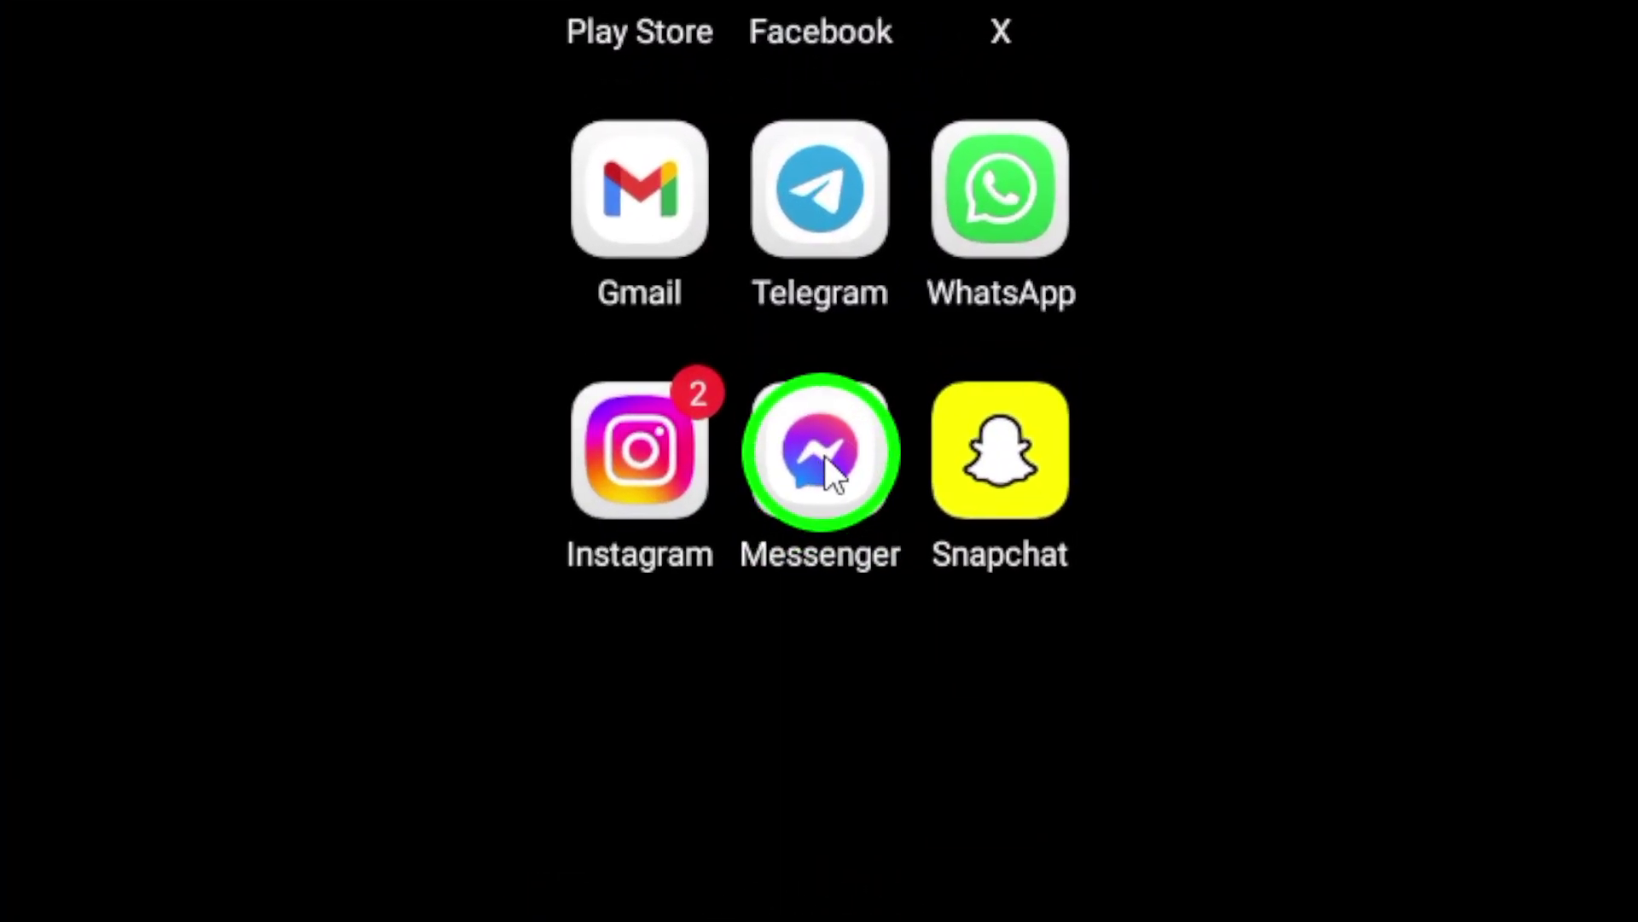
Launch Messenger, show the Chats list, and open the side menu
left_click(824, 451)
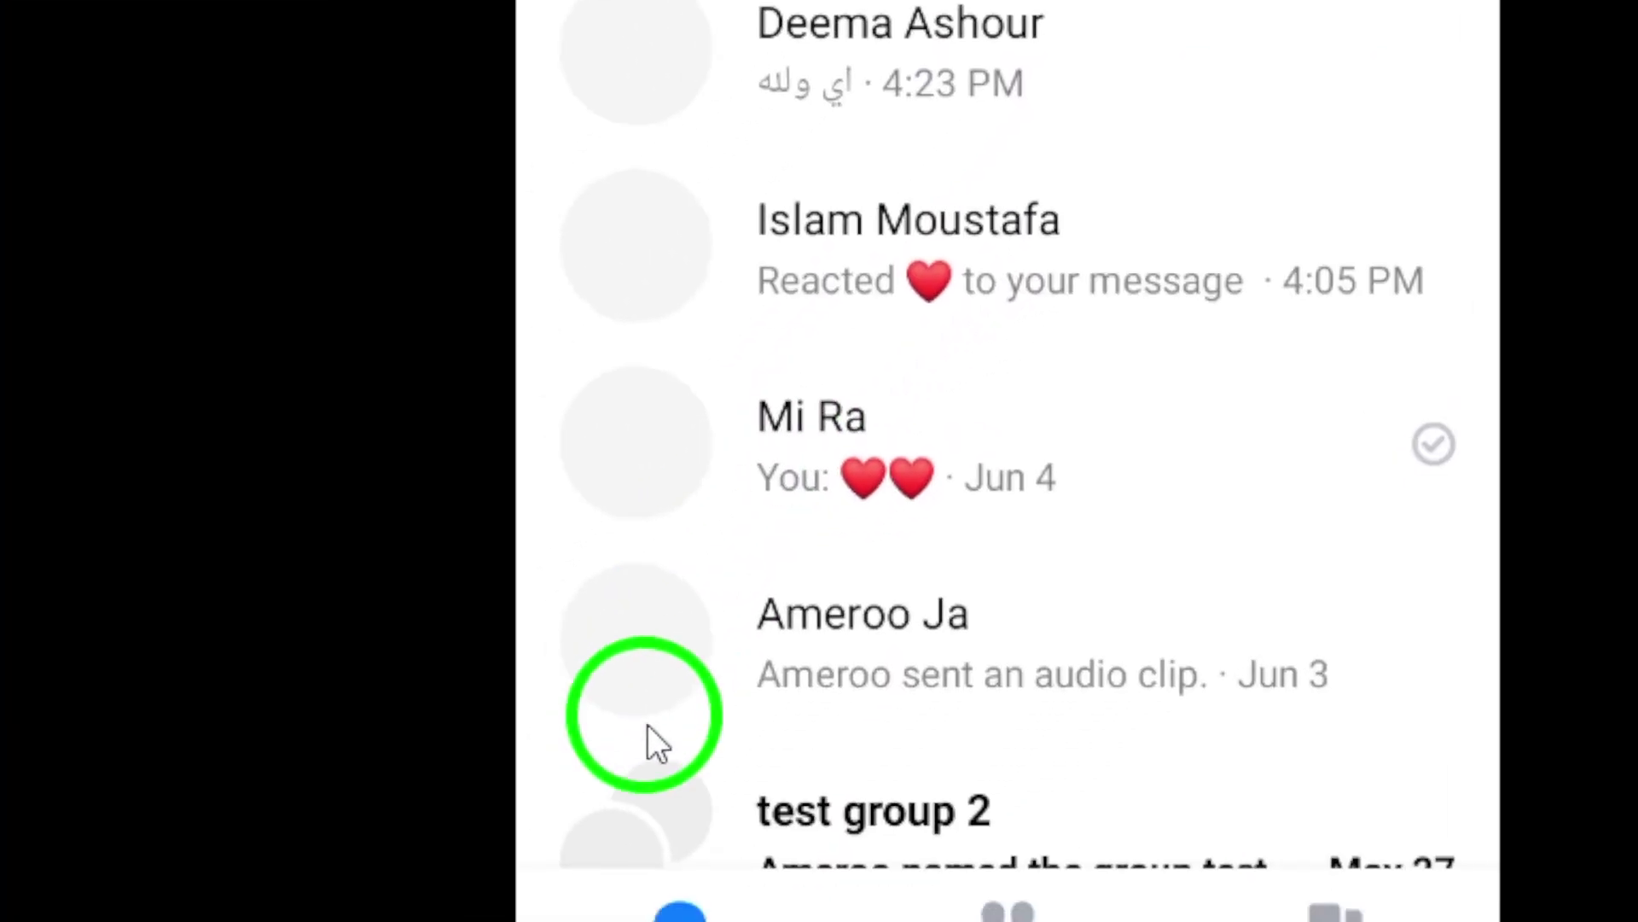
left_click(823, 739)
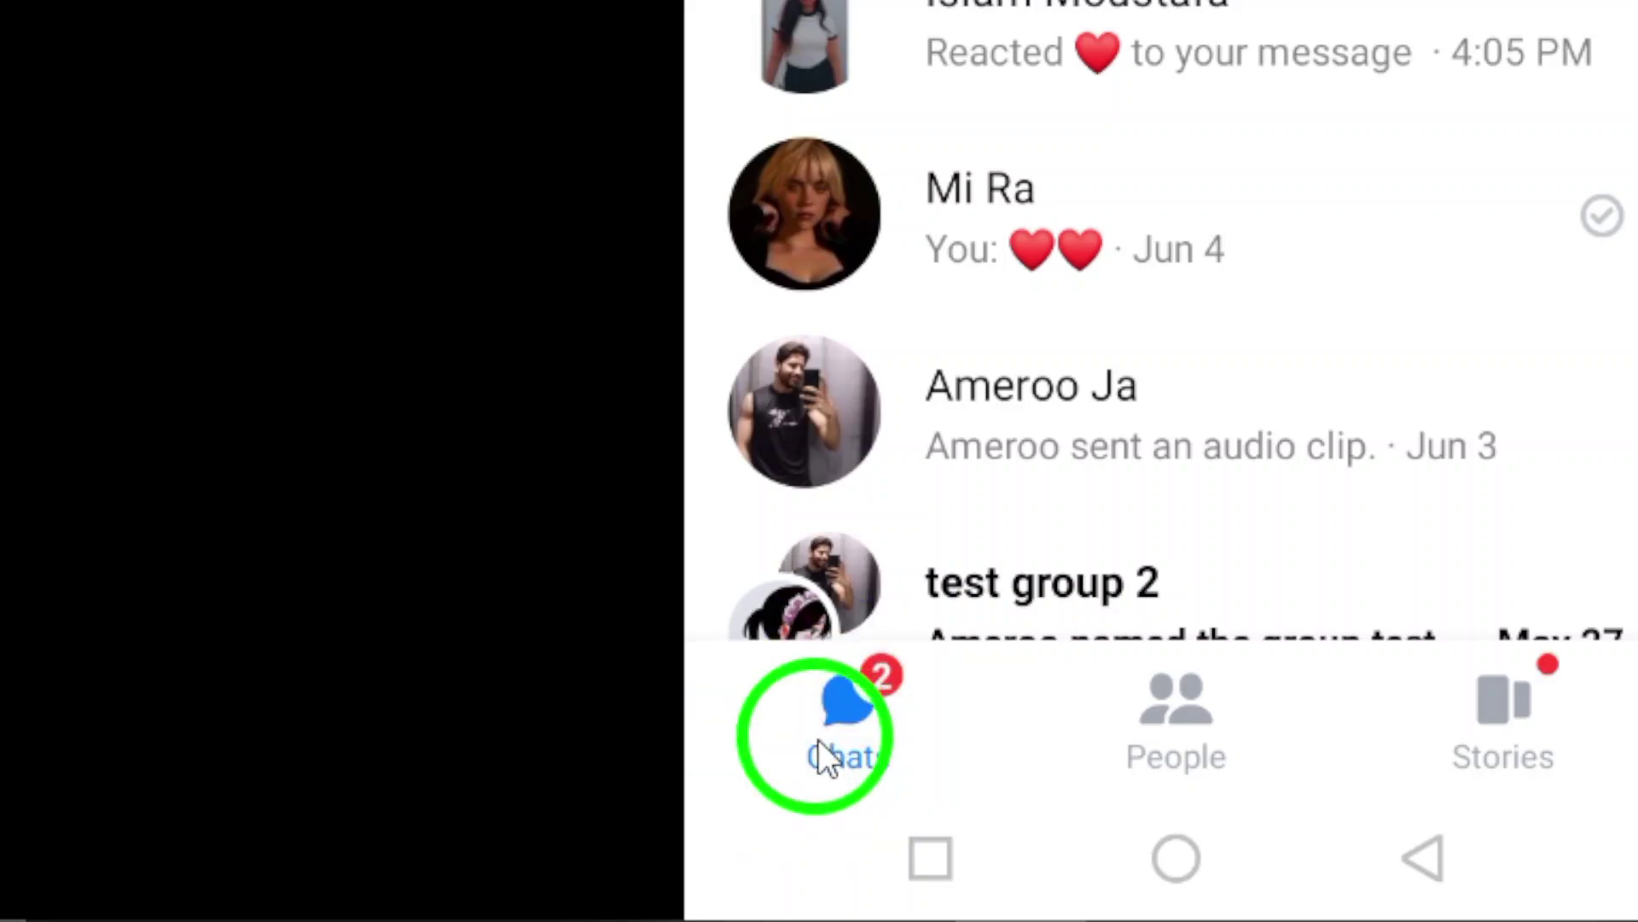
left_click(832, 272)
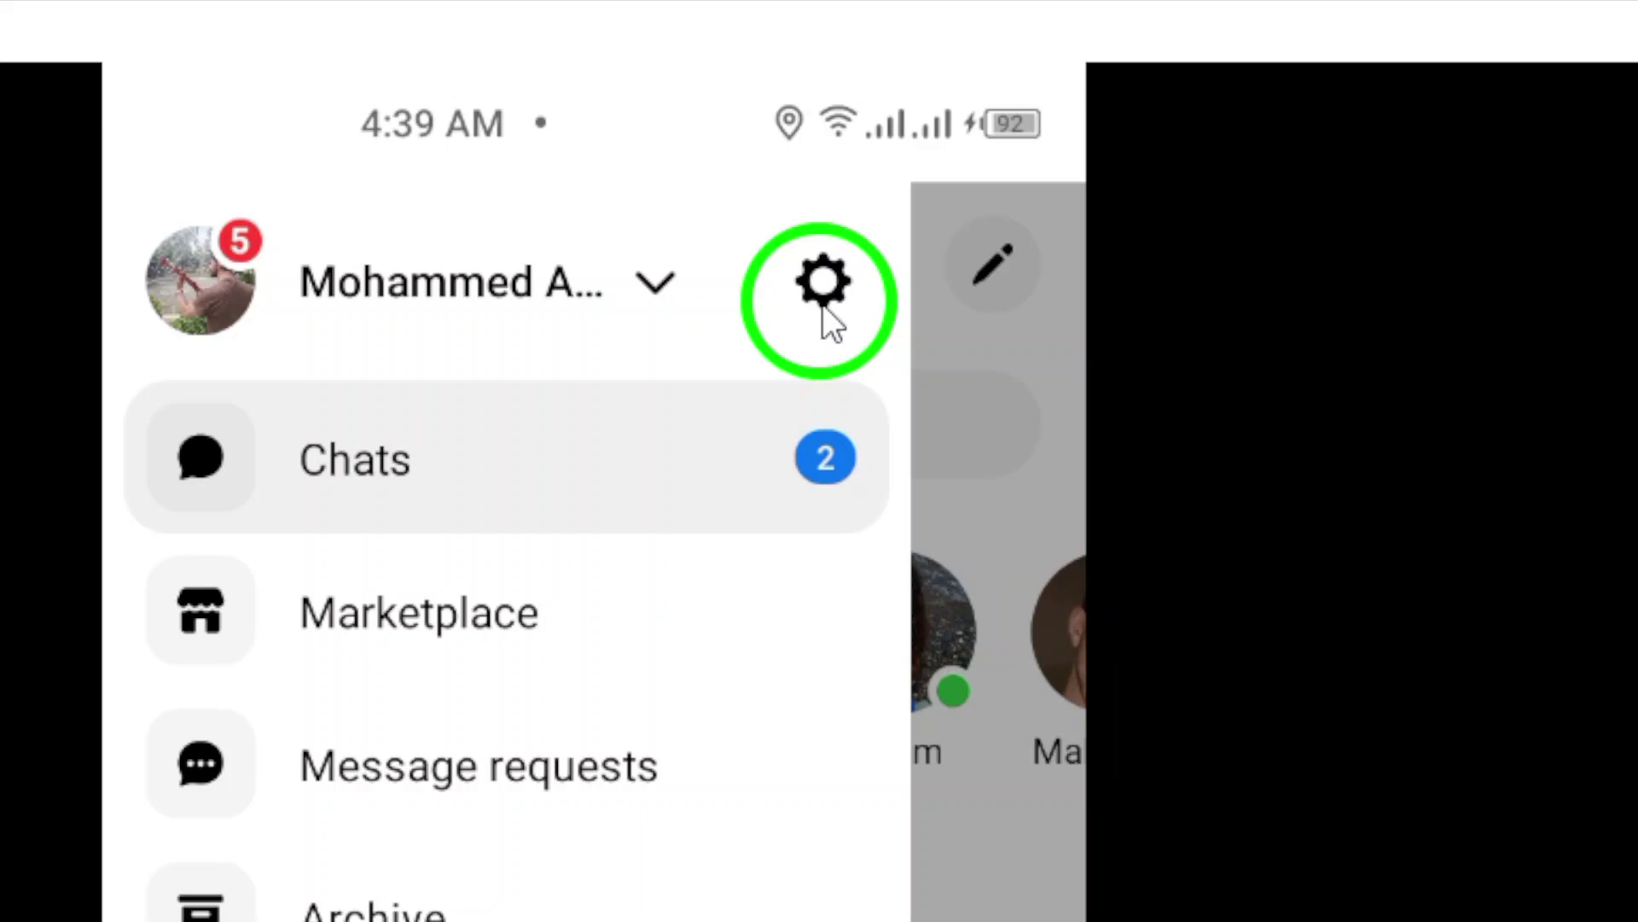
Open the account settings and scroll to Avatar, Privacy & safety and Notifications
left_click(823, 303)
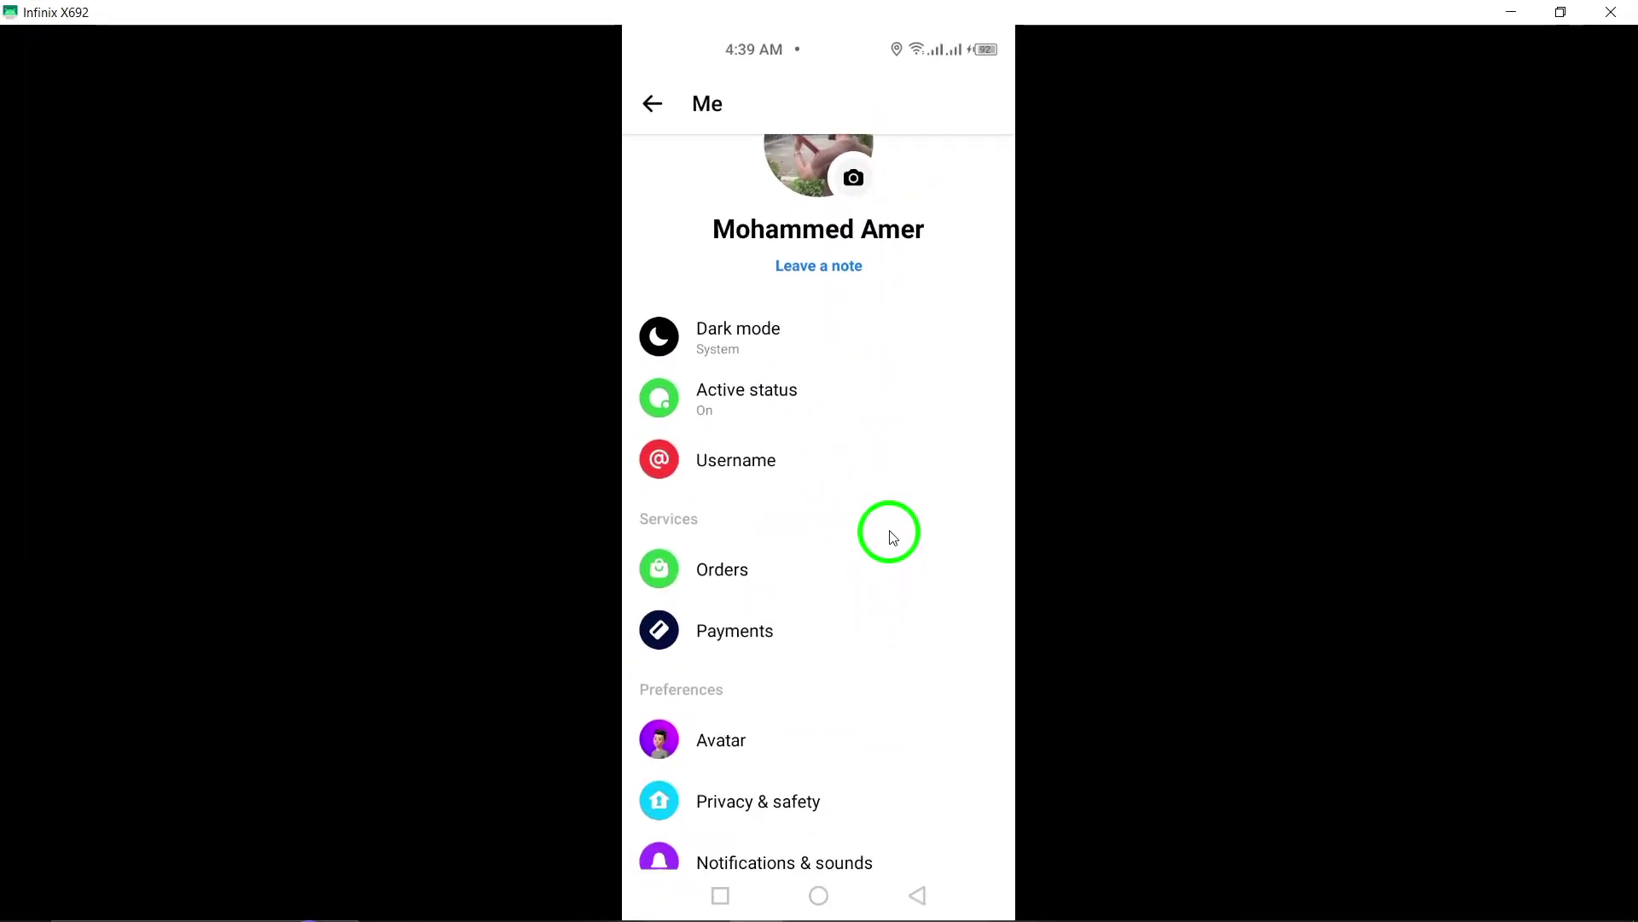
left_click_drag(889, 534, 855, 264)
left_click_drag(842, 354, 830, 686)
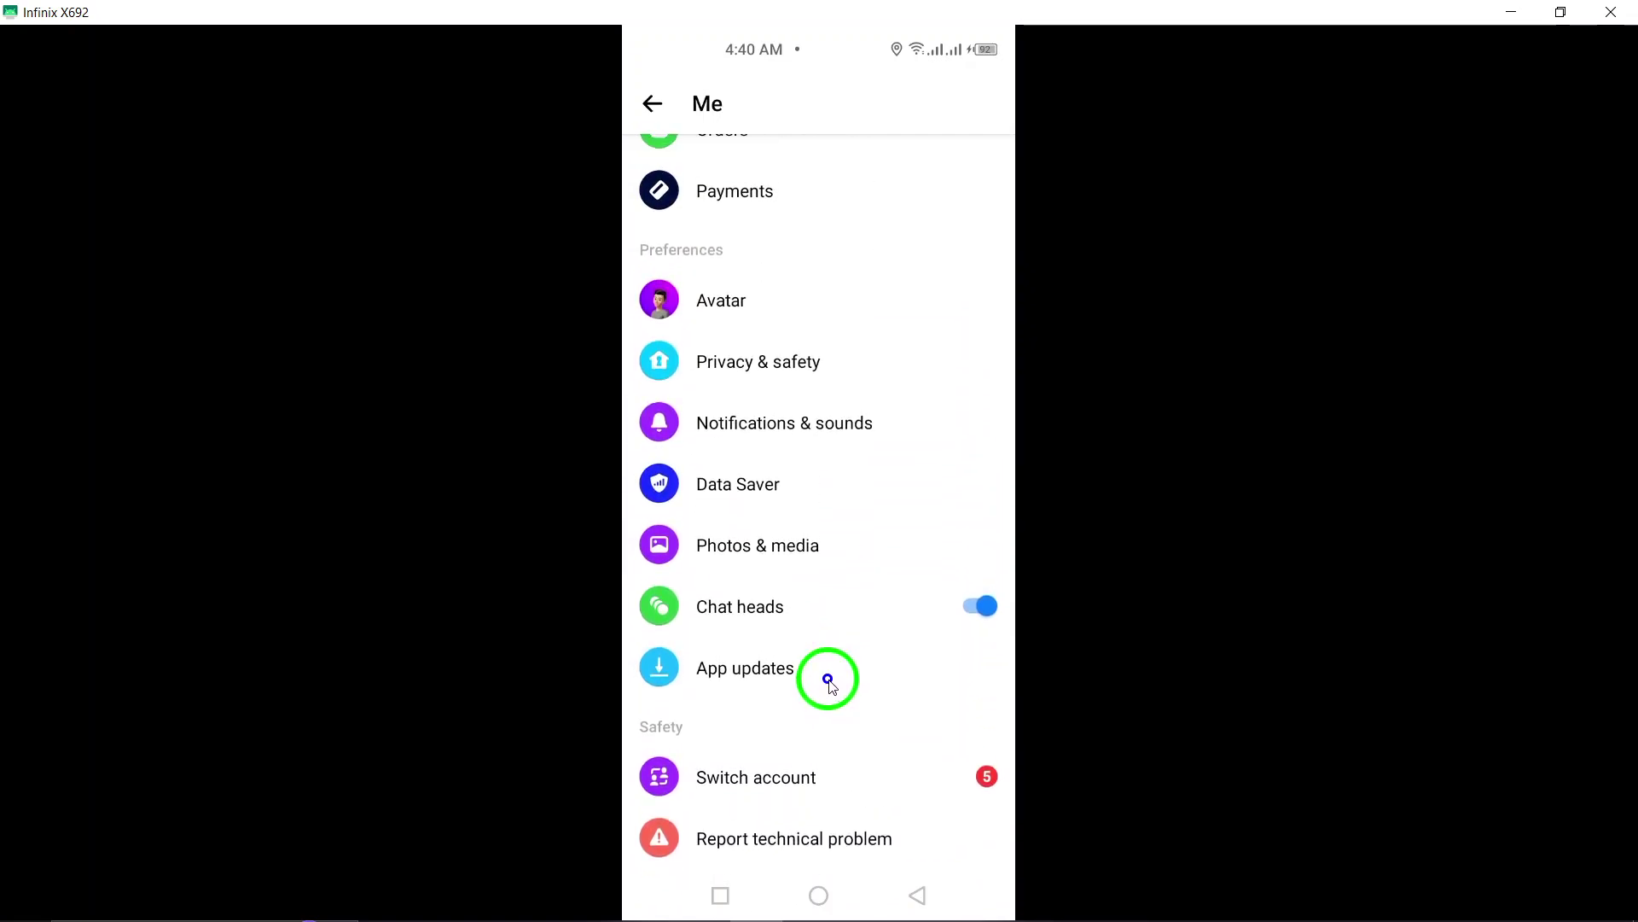
left_click_drag(807, 410, 808, 548)
left_click_drag(783, 454, 761, 362)
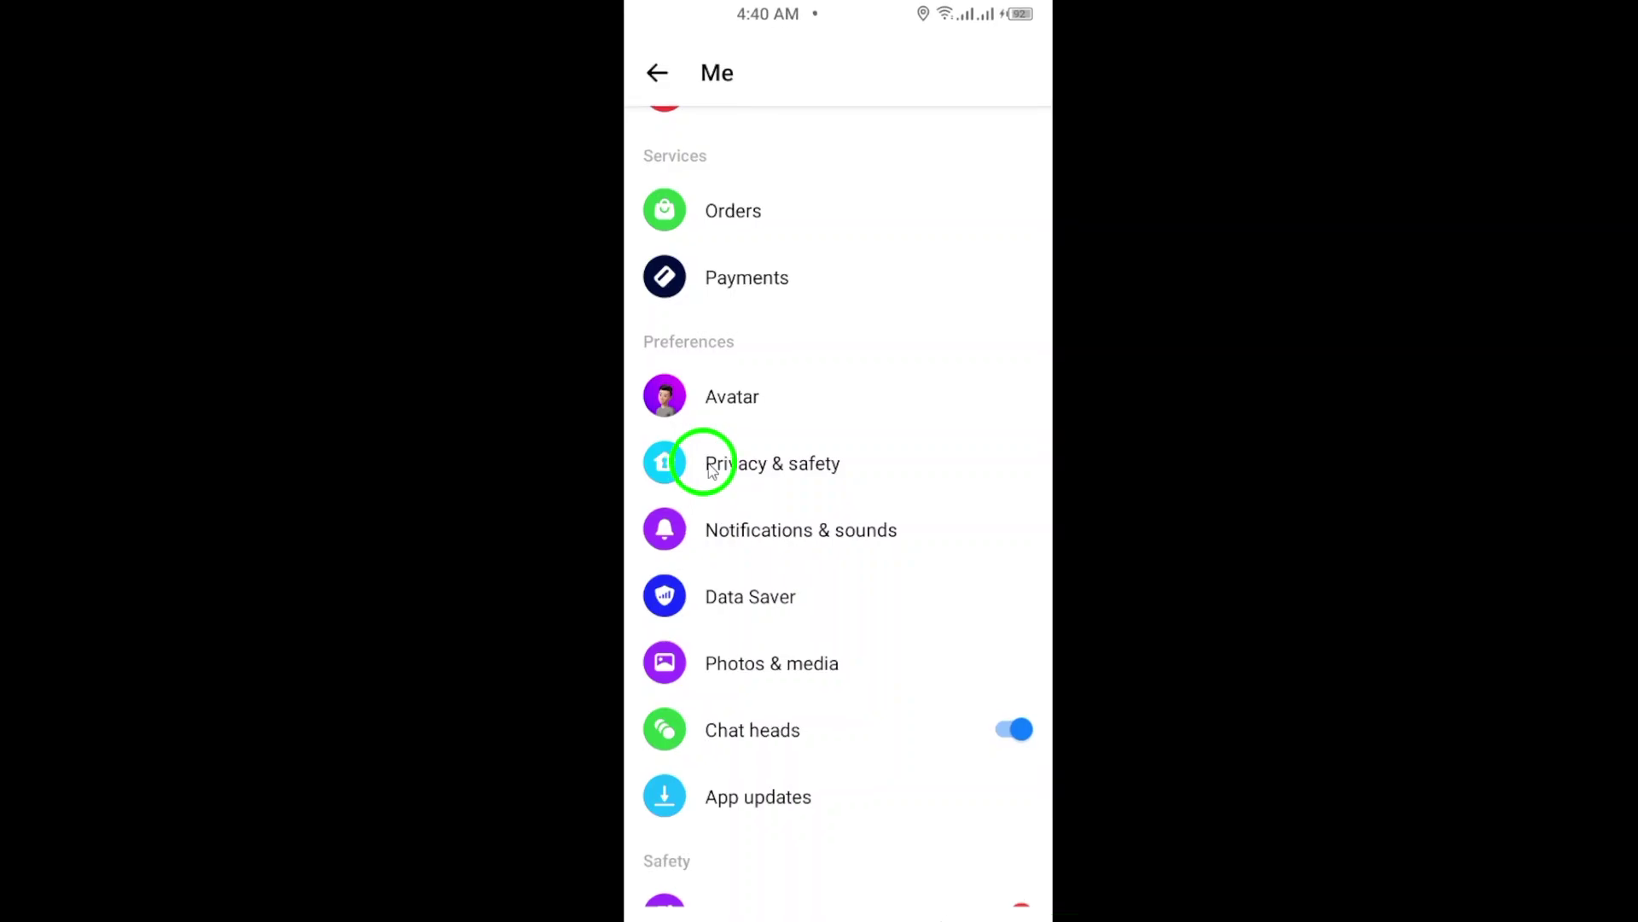
Open Privacy & safety and capture a screenshot of the page
left_click(702, 471)
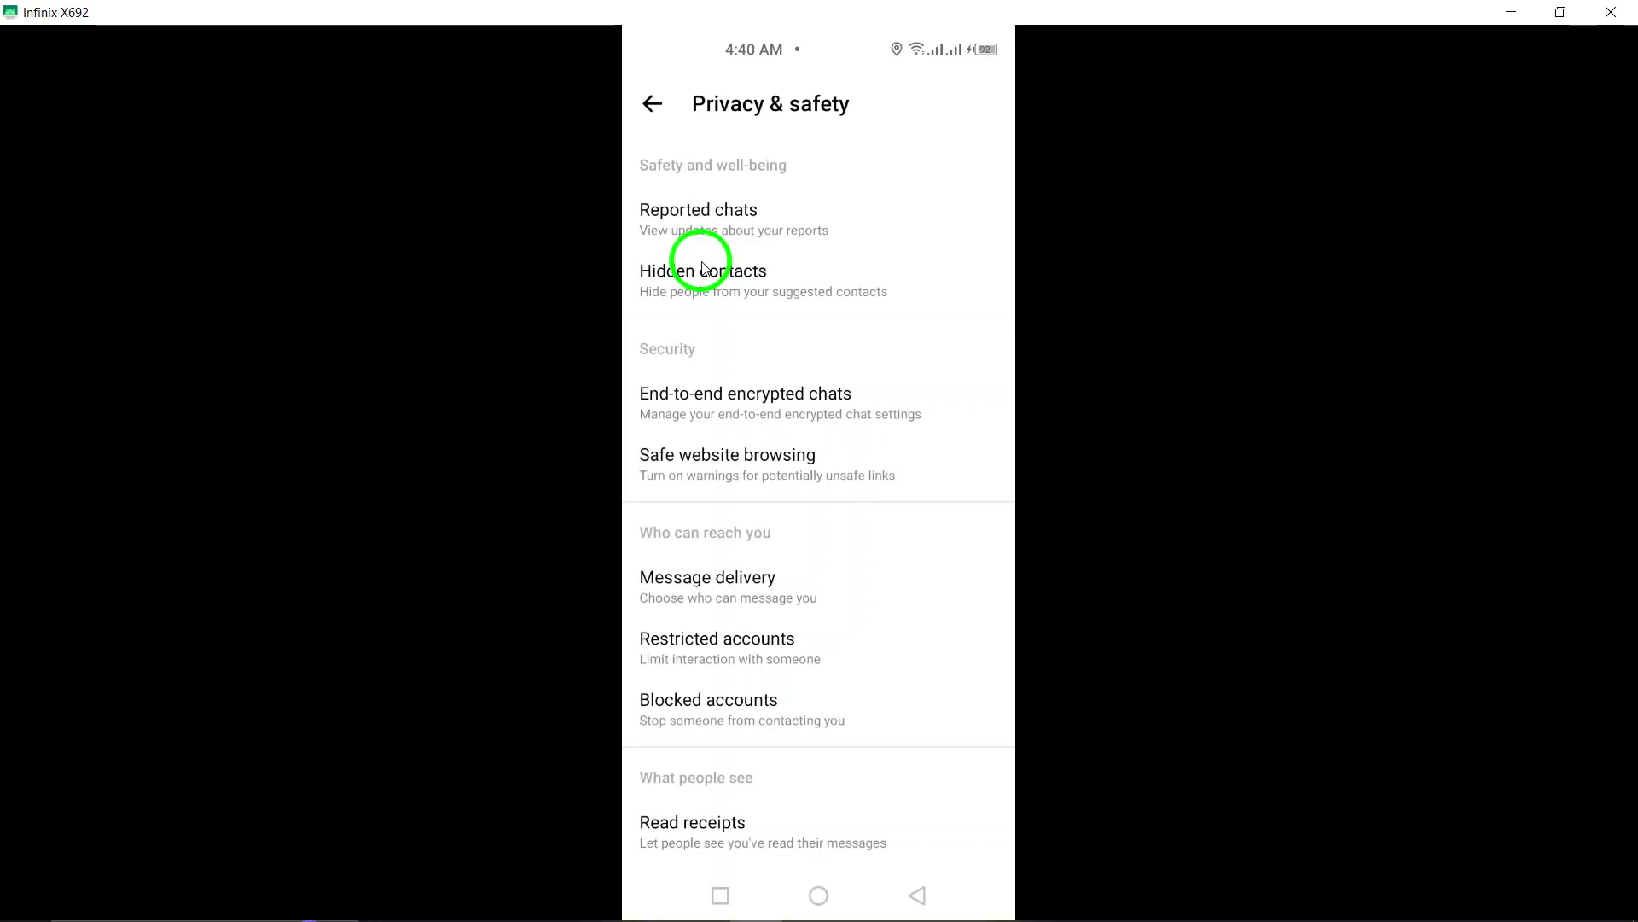
mouse_move(736, 505)
left_mouse_down()
mouse_move(731, 226)
mouse_move(730, 370)
left_mouse_up()
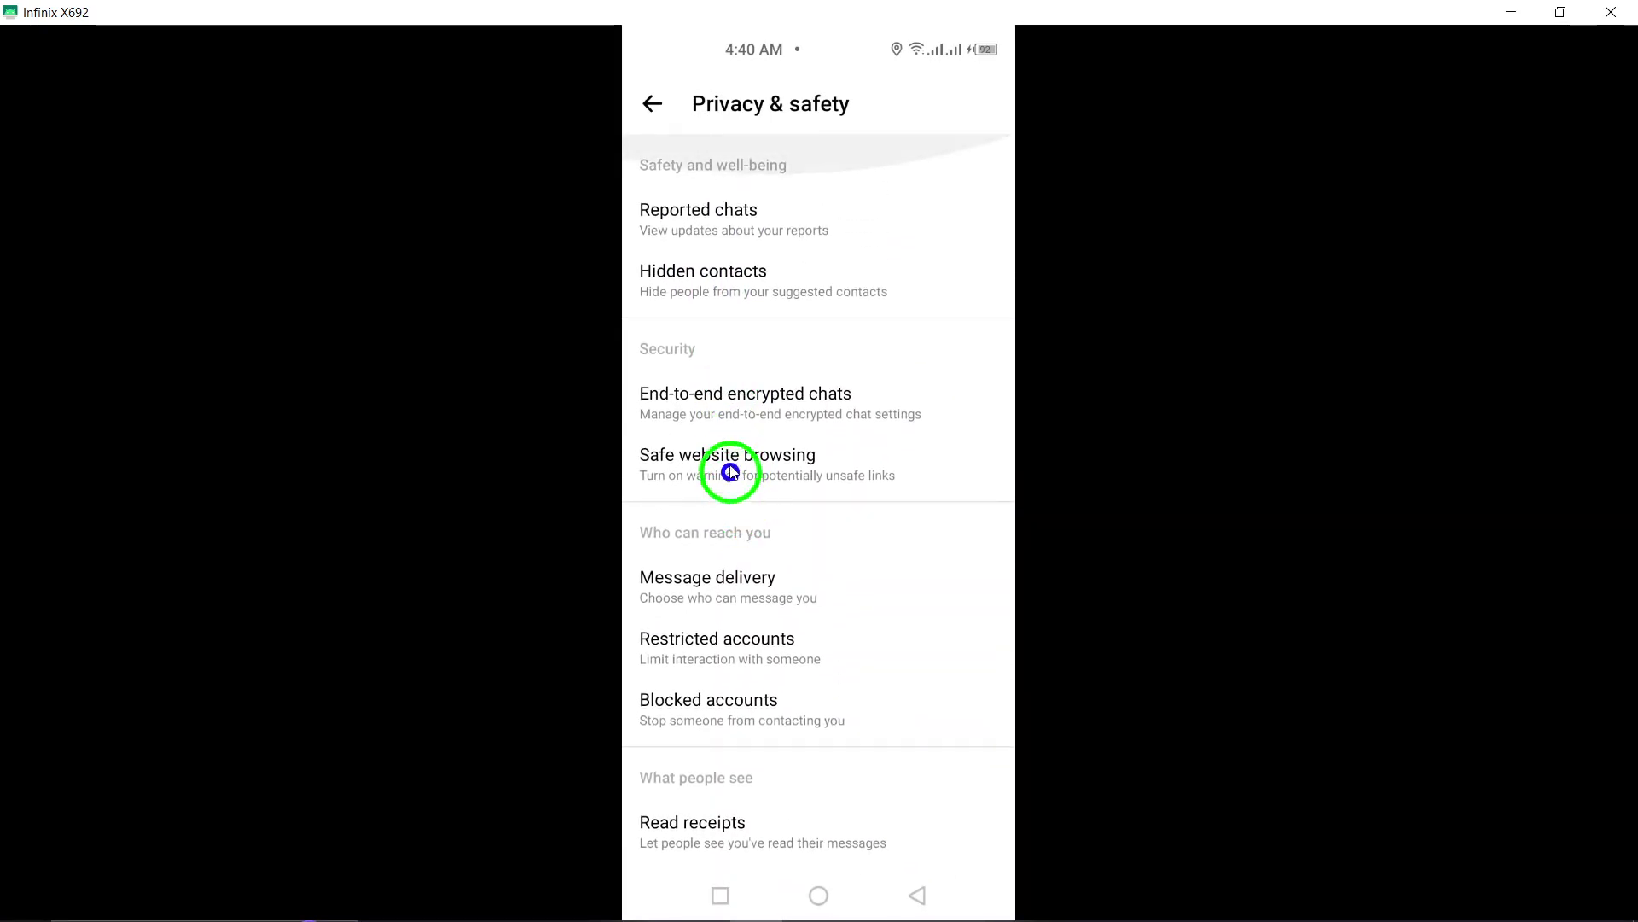
mouse_move(756, 75)
left_mouse_down()
mouse_move(856, 269)
mouse_move(958, 541)
mouse_move(974, 446)
left_mouse_up()
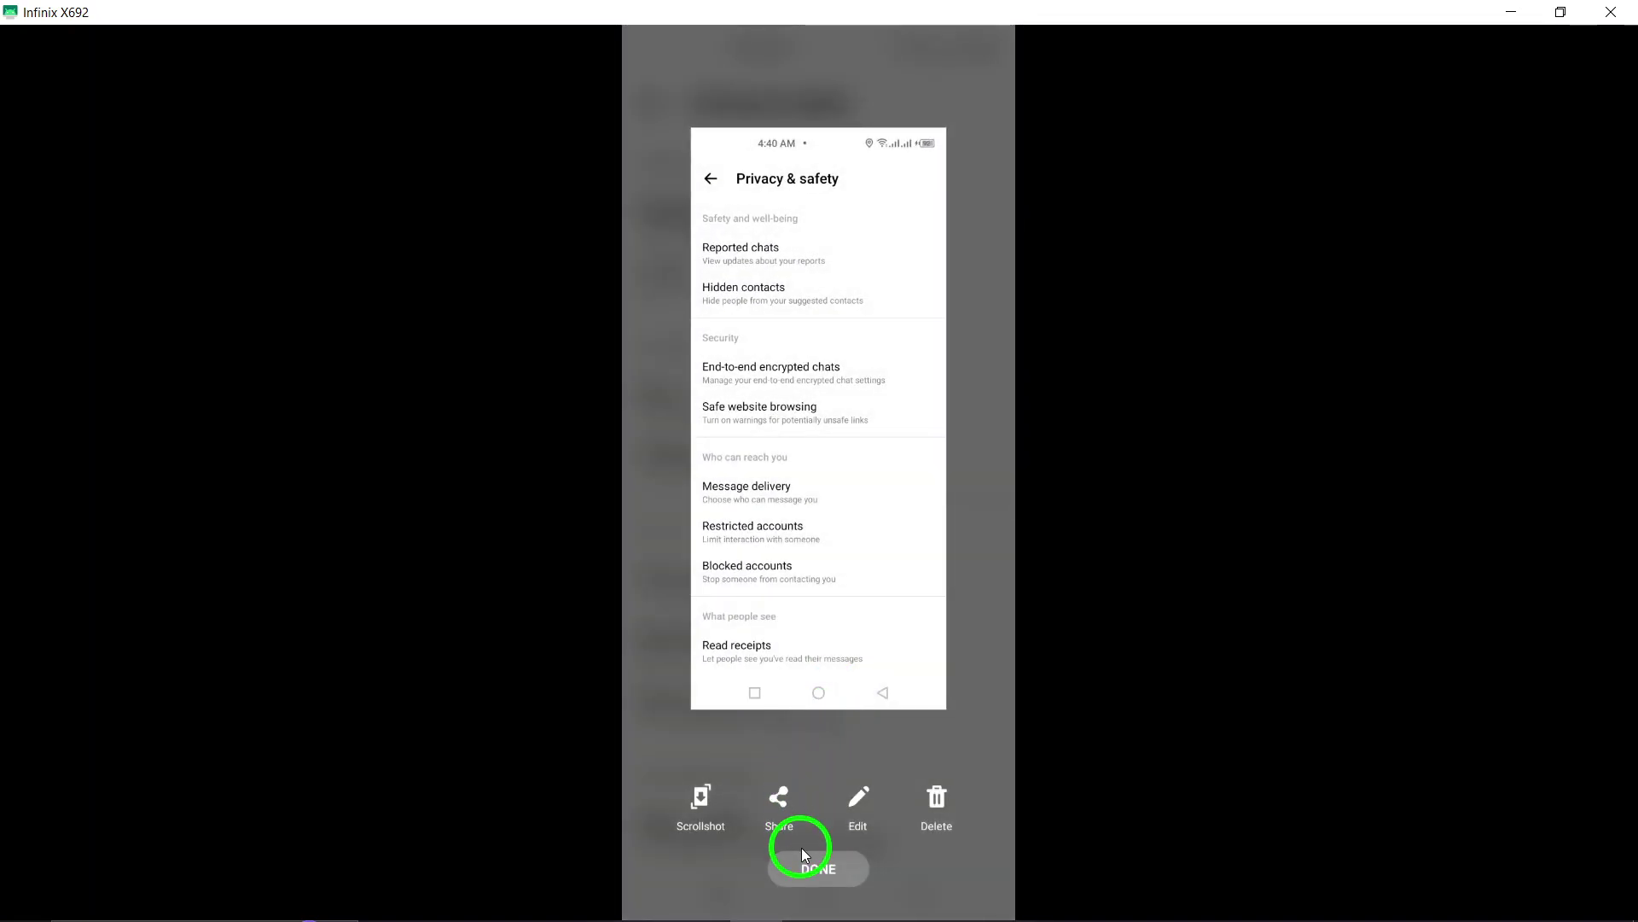
Dismiss the screenshot preview to return to the Privacy & safety page
left_click(801, 866)
mouse_move(799, 863)
left_mouse_down()
mouse_move(808, 337)
mouse_move(795, 636)
mouse_move(737, 884)
mouse_move(737, 602)
left_mouse_up()
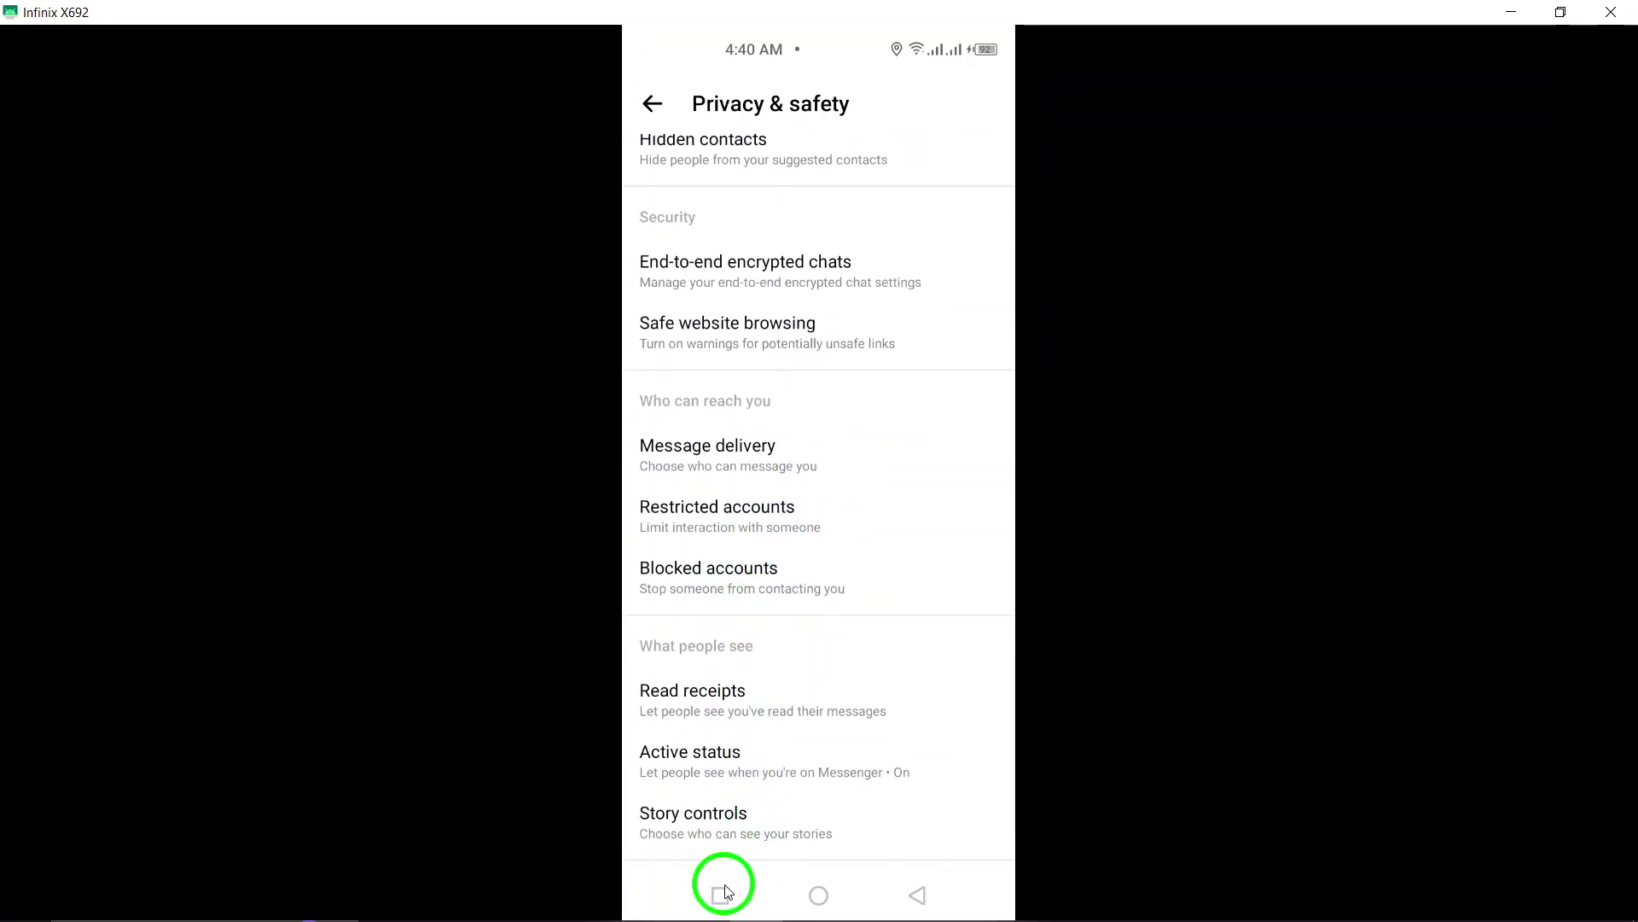
Swipe away the Messenger card in Recents to reach the home screen
left_click(721, 893)
left_click_drag(755, 691, 732, 373)
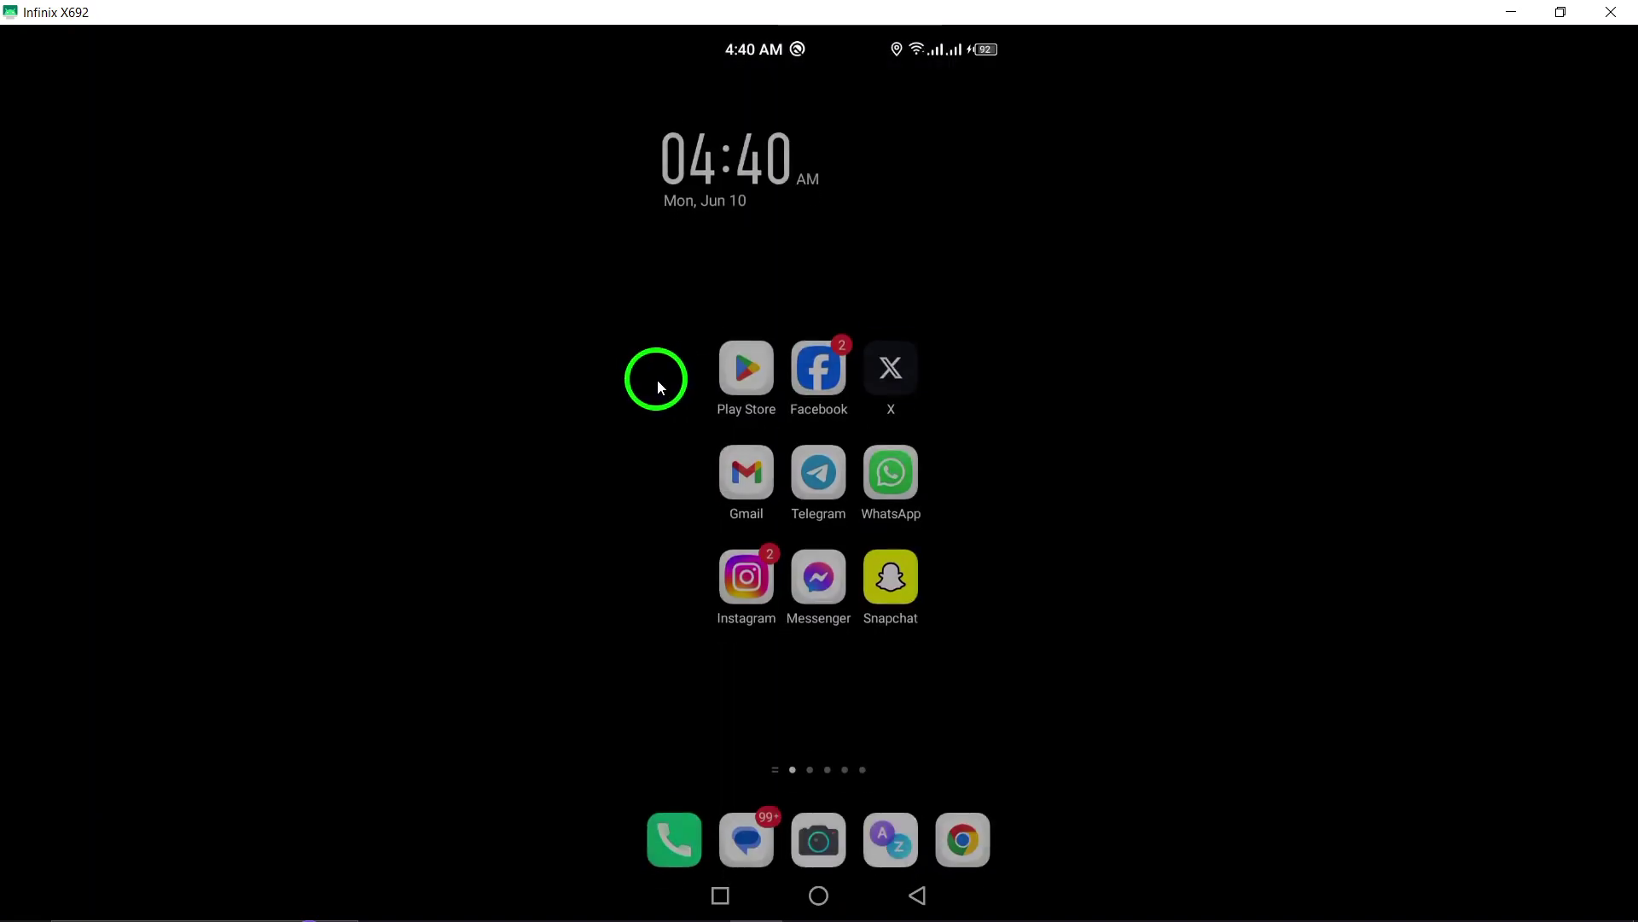